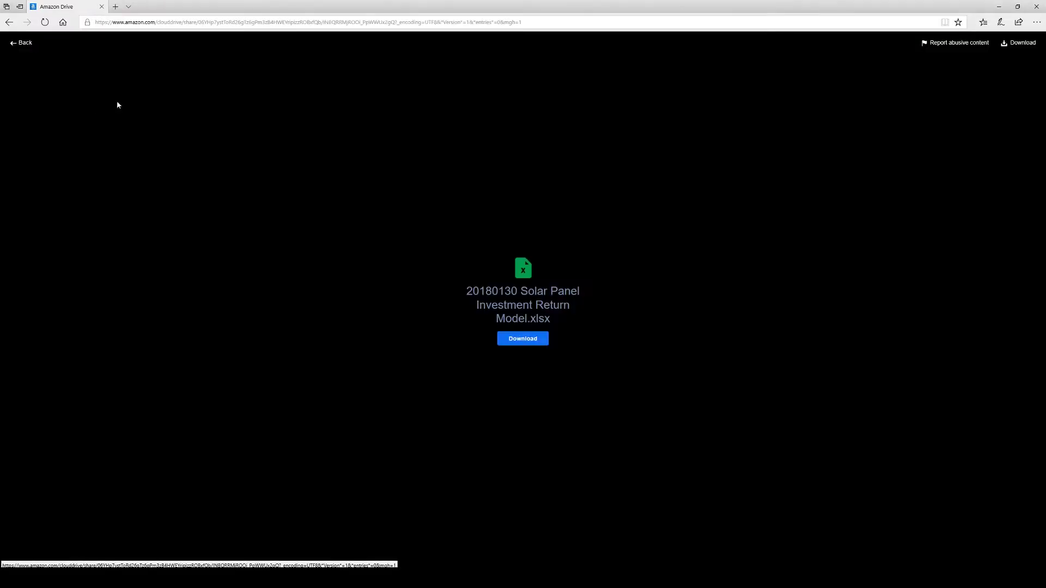
- Download the solar panel investment workbook from Amazon Drive and open it in Excel
click(534, 339)
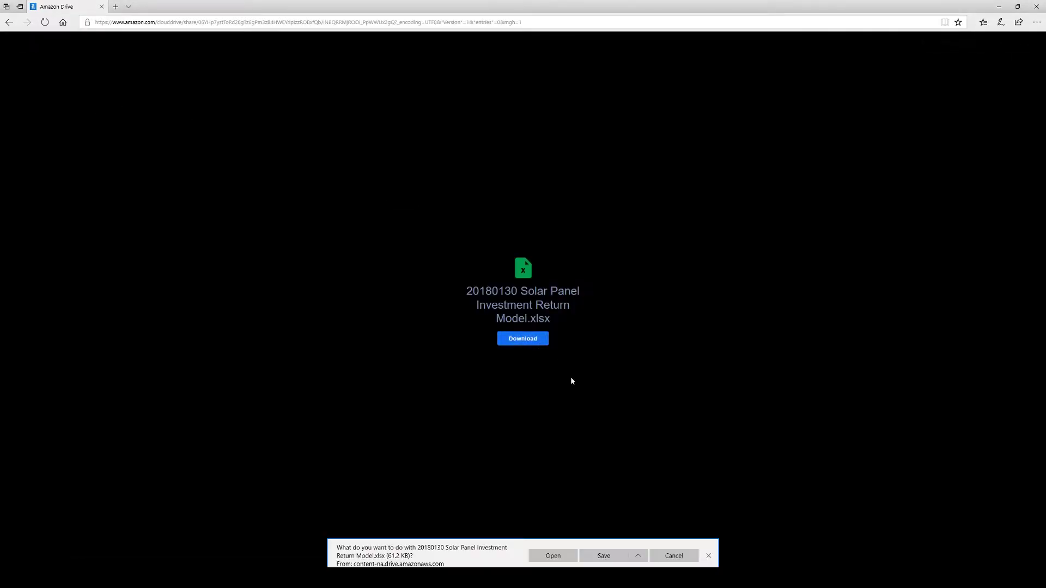
click(557, 553)
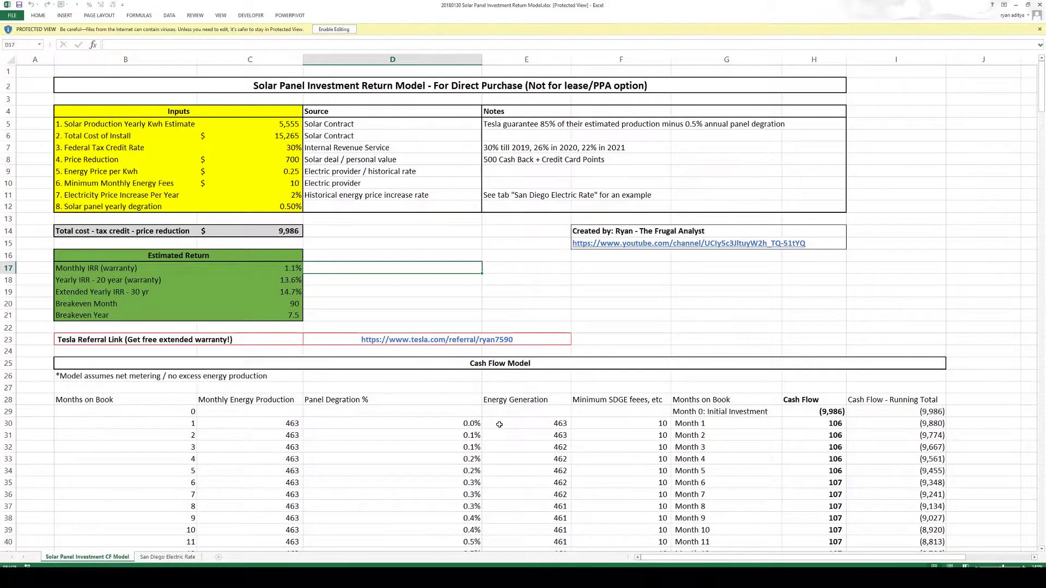
- Enable editing, highlight the Inputs and Estimated Return blocks, then select the yearly kWh estimate
click(343, 29)
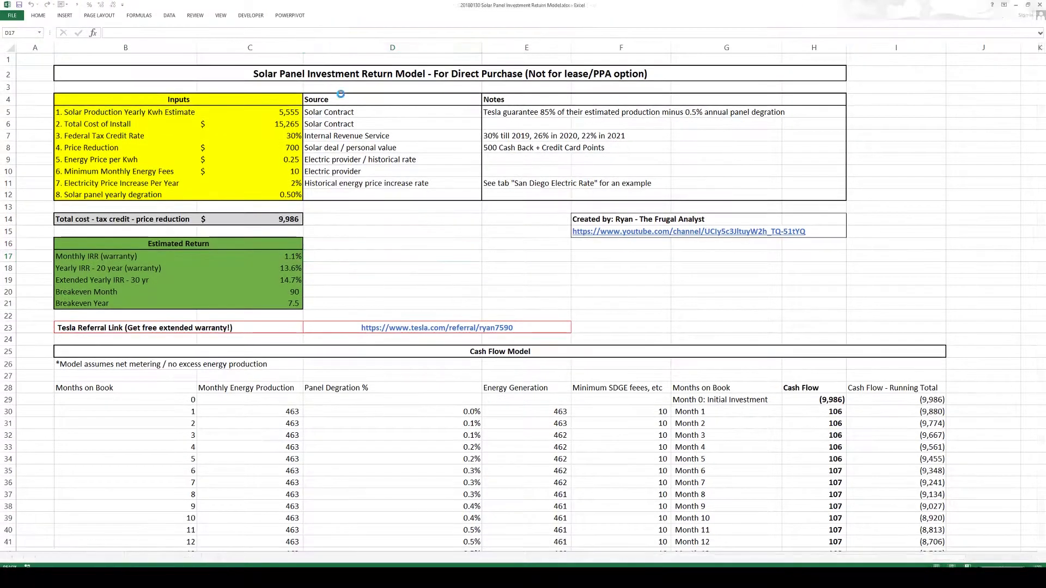
click(369, 223)
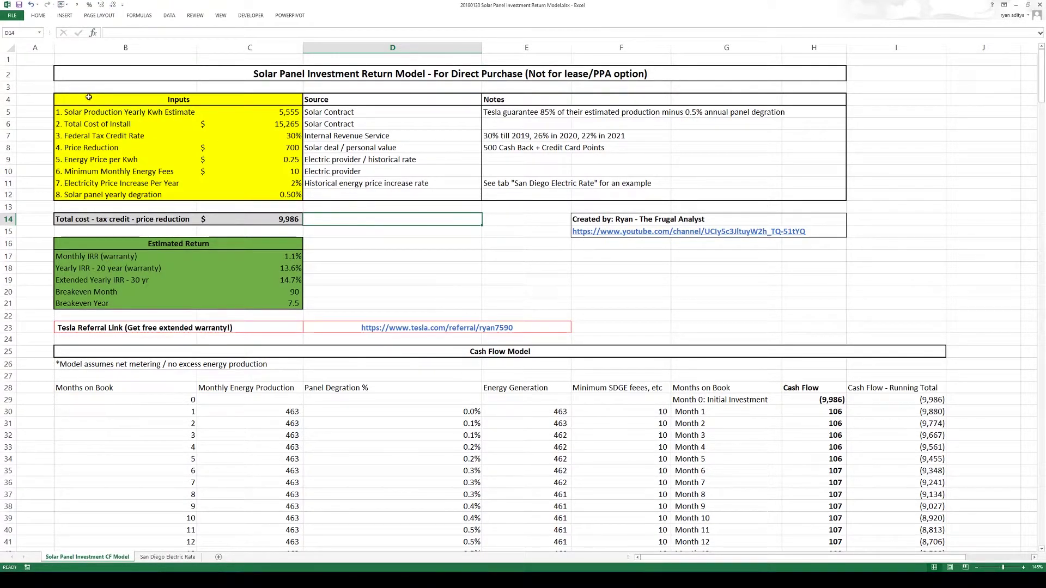
mouse_move(89, 97)
mouse_down()
mouse_move(125, 124)
mouse_move(143, 199)
mouse_move(275, 220)
mouse_up()
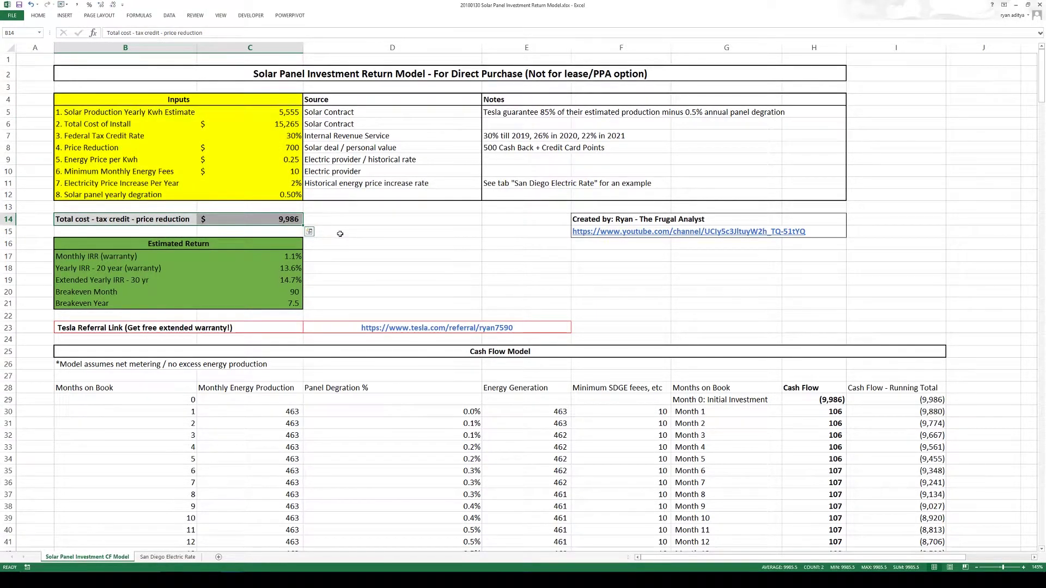
click(100, 246)
drag(100, 246, 289, 304)
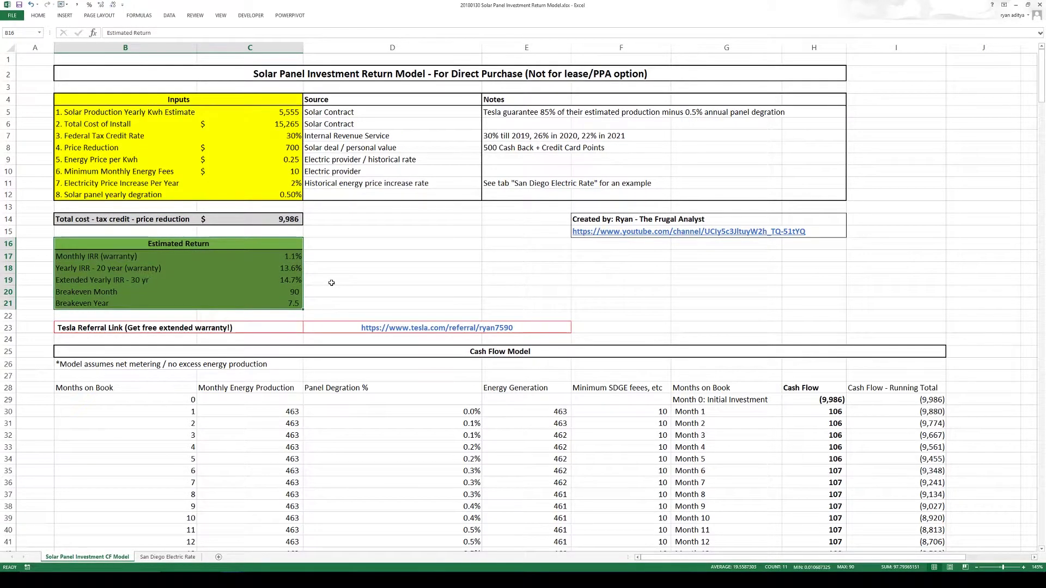
click(294, 113)
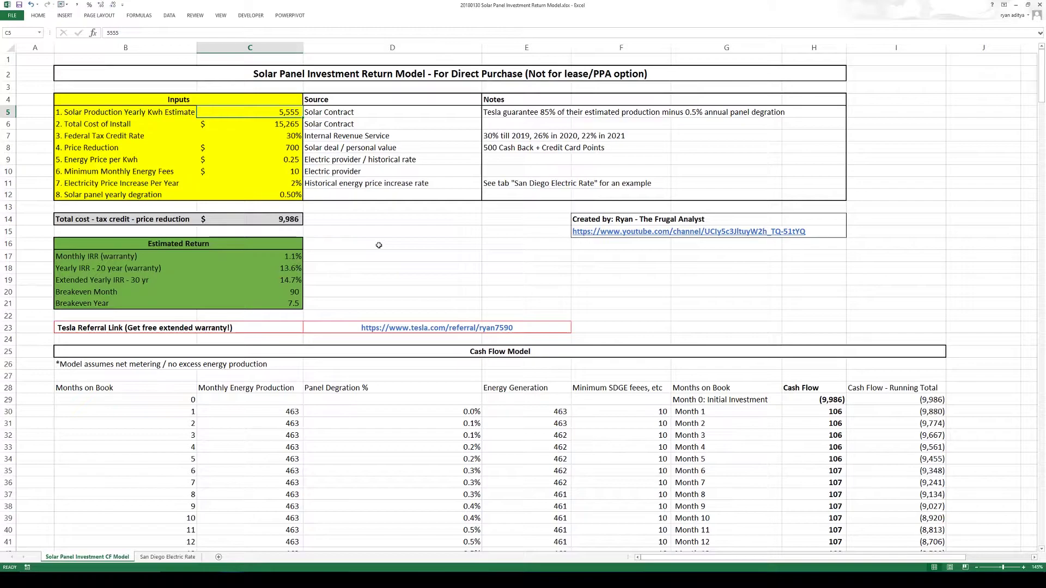
text(5000)
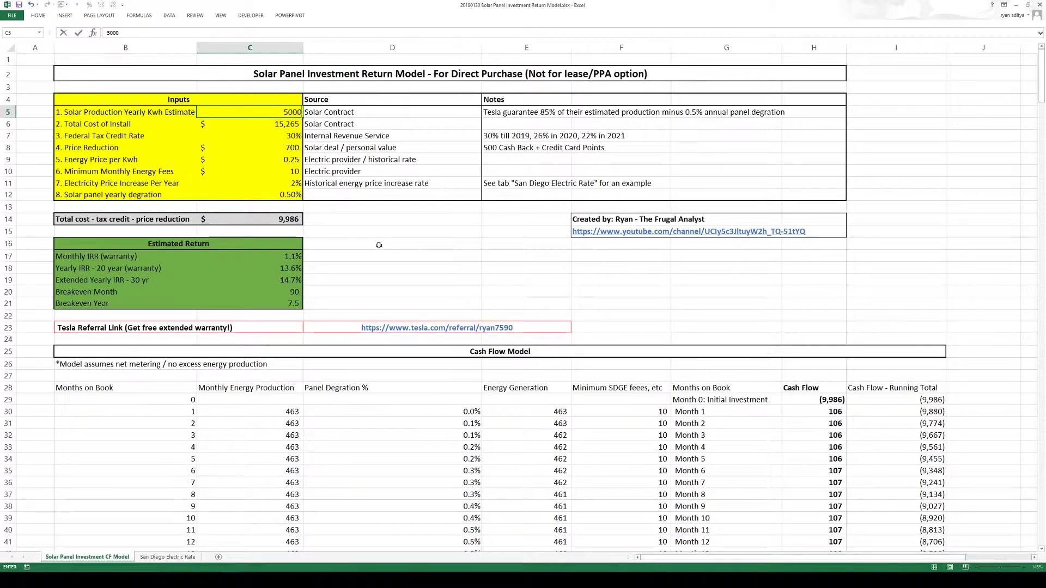
key(Return)
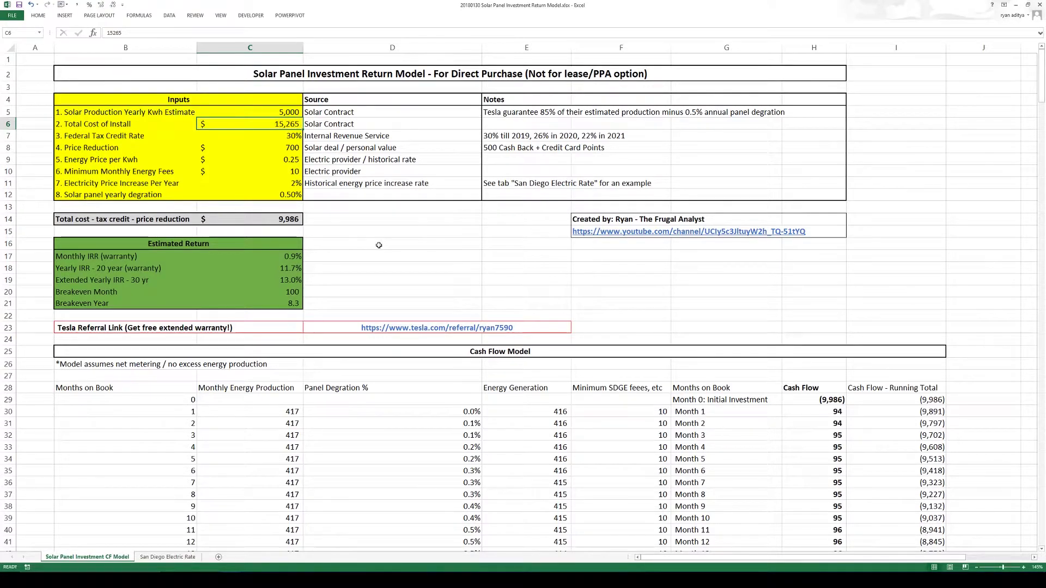
key(Up)
key(End)
text(5)
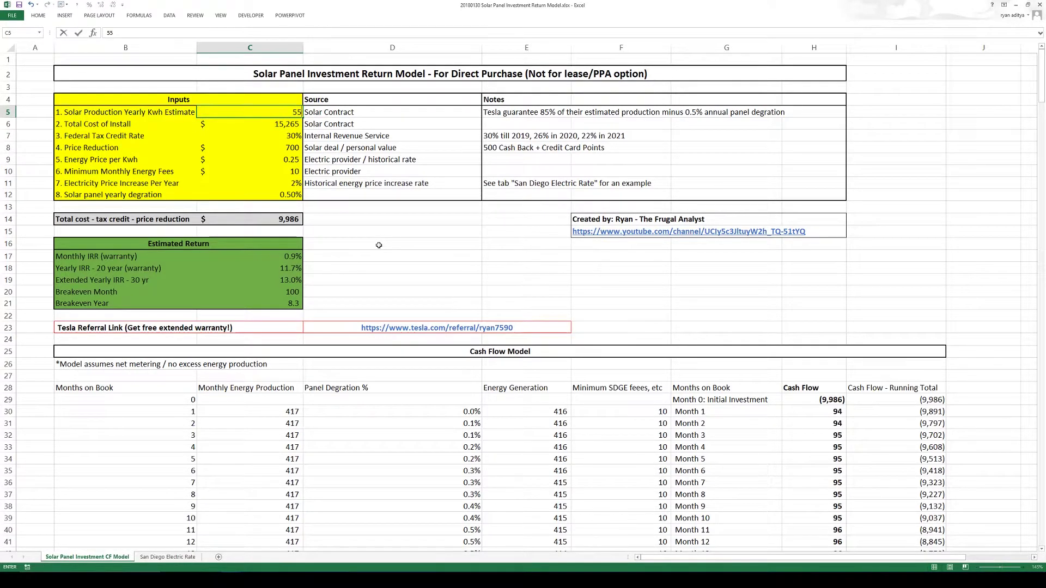
text(,5555)
key(Return)
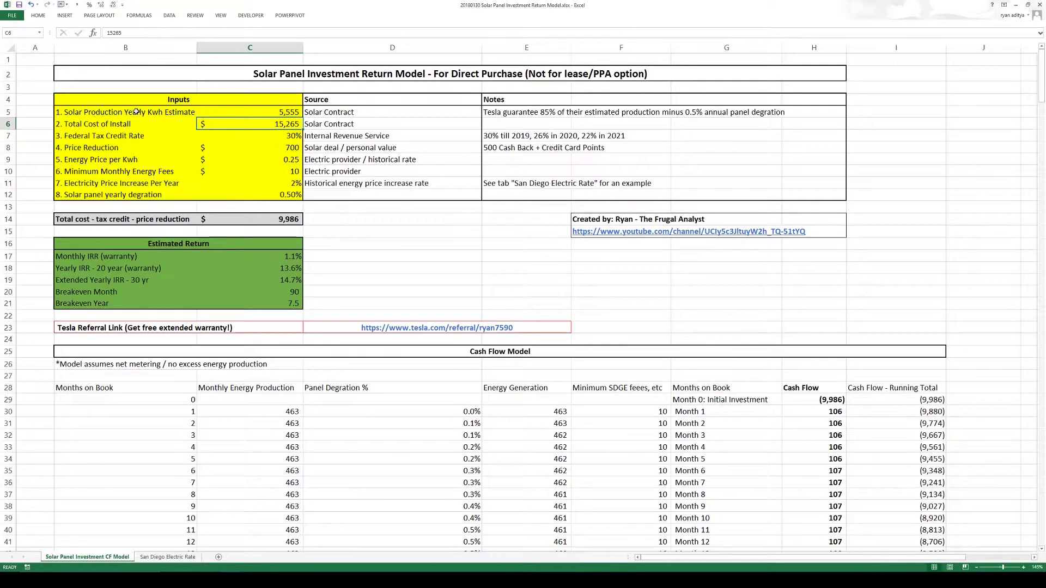
drag(135, 112, 842, 123)
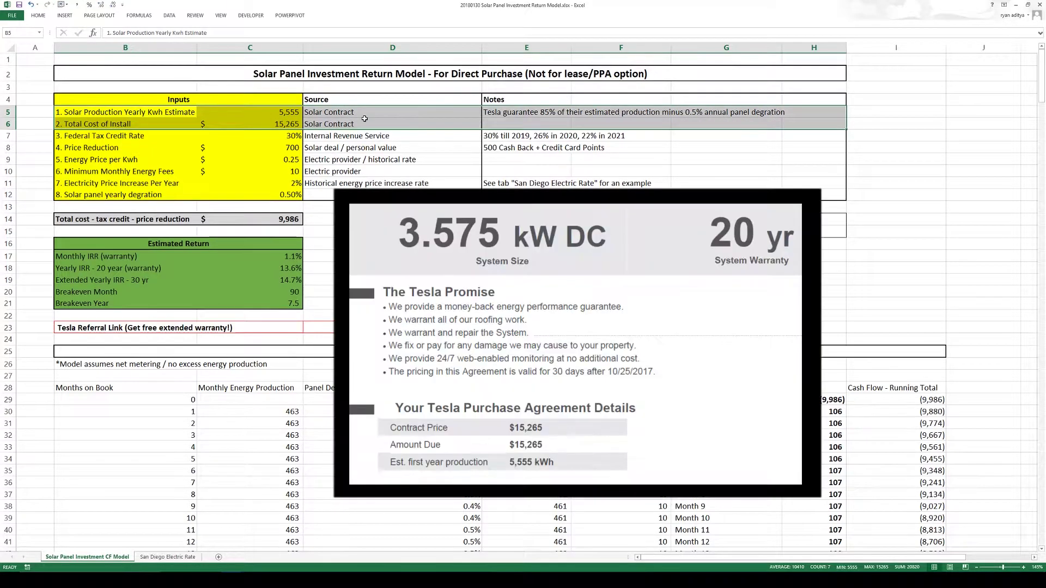
click(261, 112)
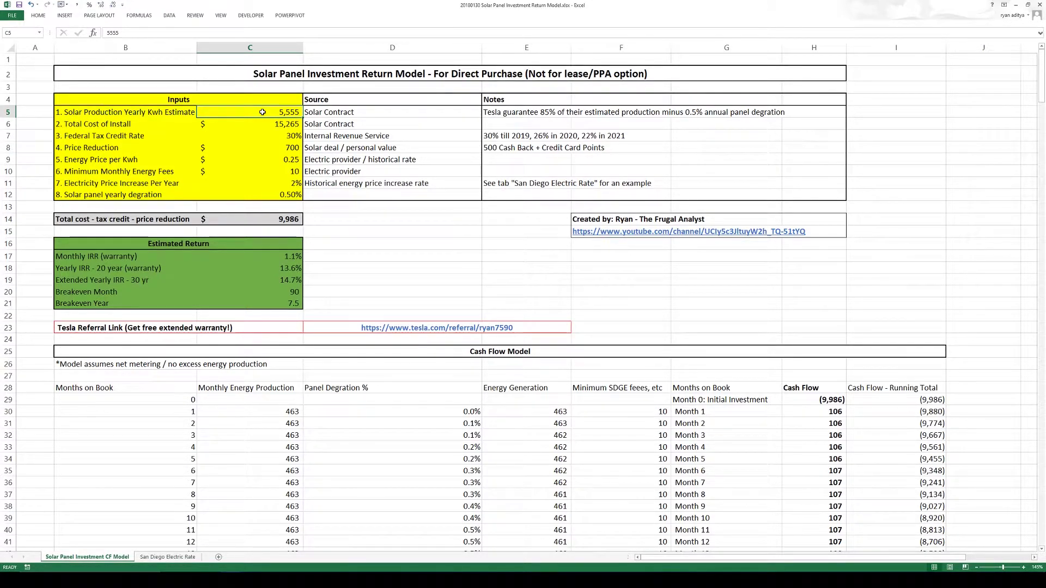
click(522, 113)
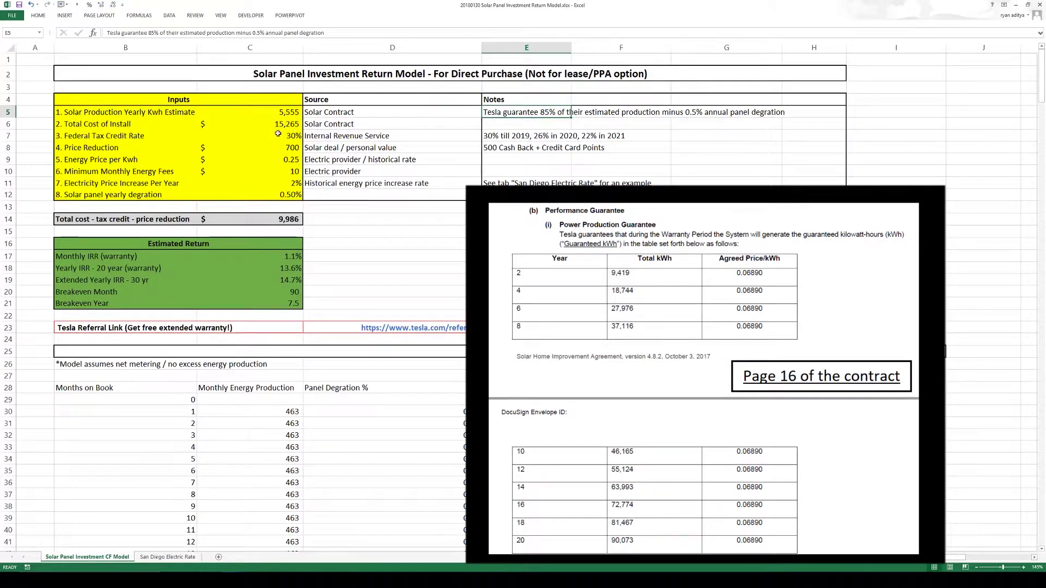
mouse_move(275, 125)
mouse_down()
mouse_move(322, 124)
mouse_move(291, 123)
mouse_up()
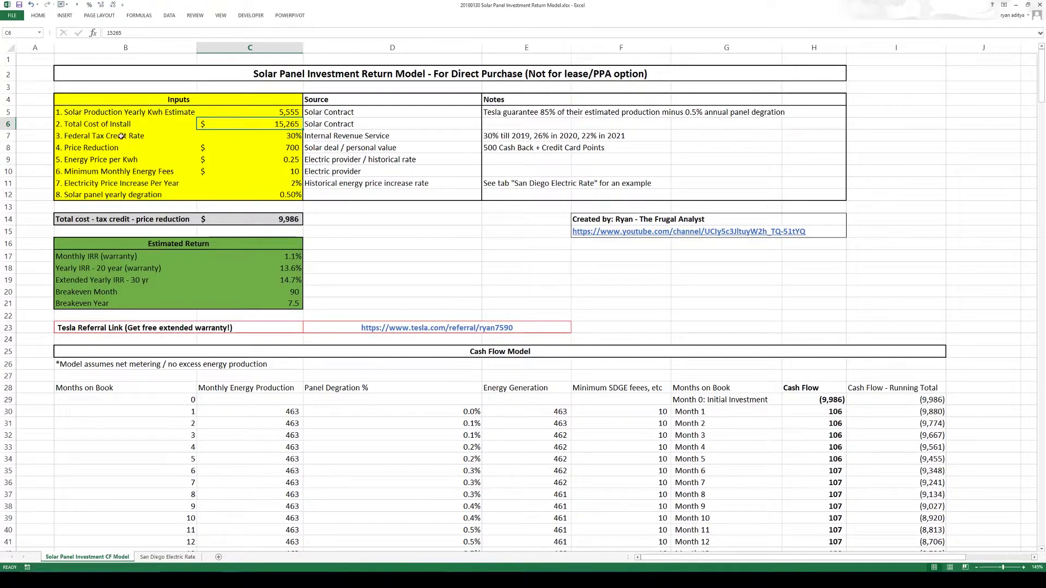
drag(118, 136, 795, 136)
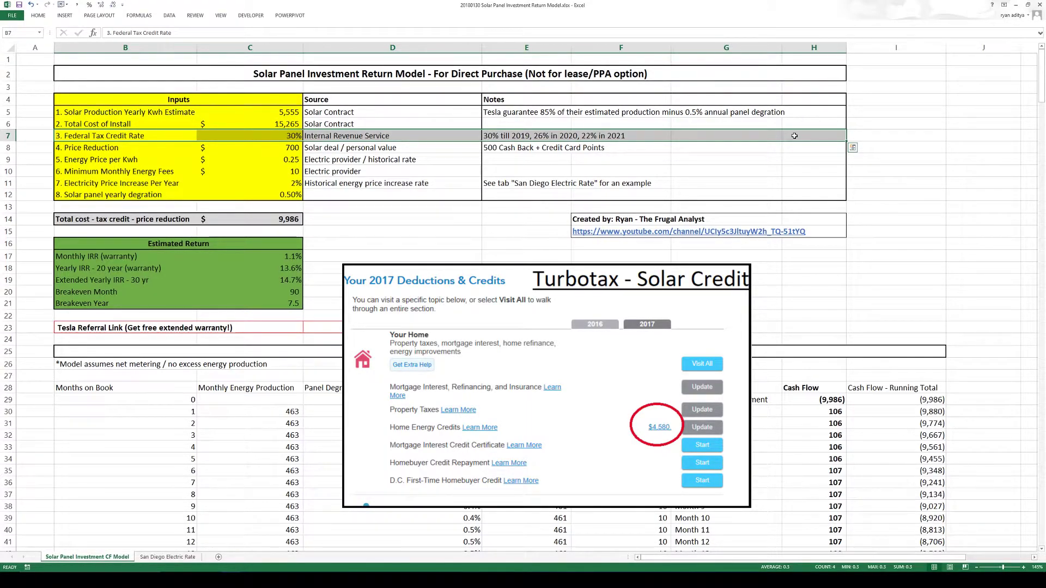
key(Escape)
click(507, 136)
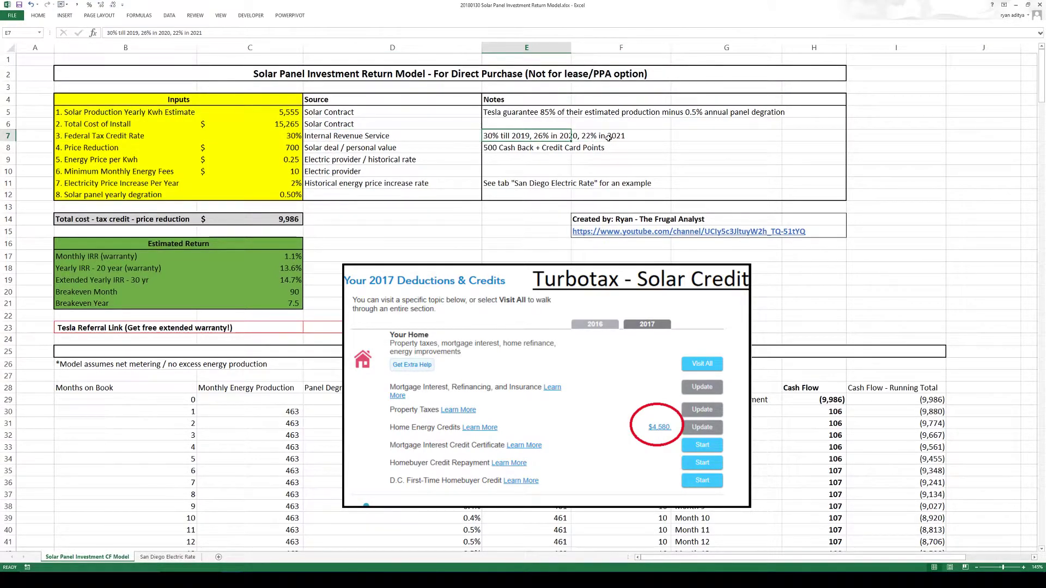
click(649, 136)
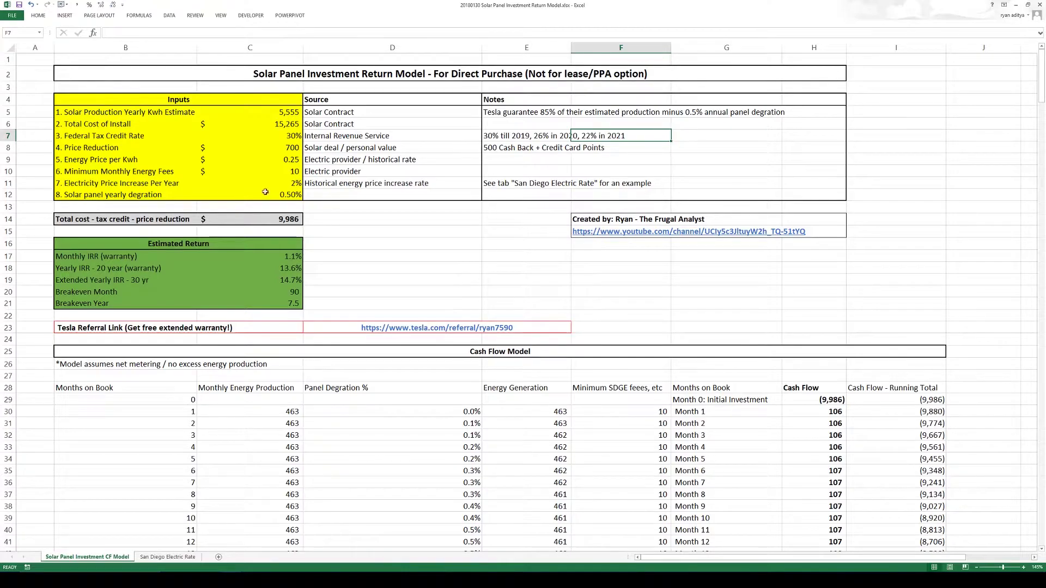
click(108, 147)
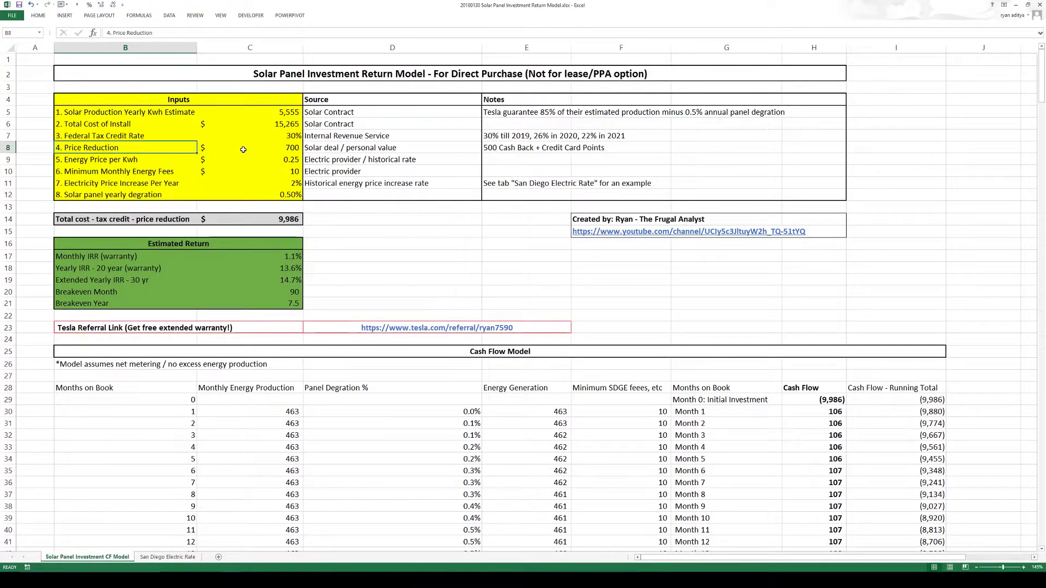
click(243, 150)
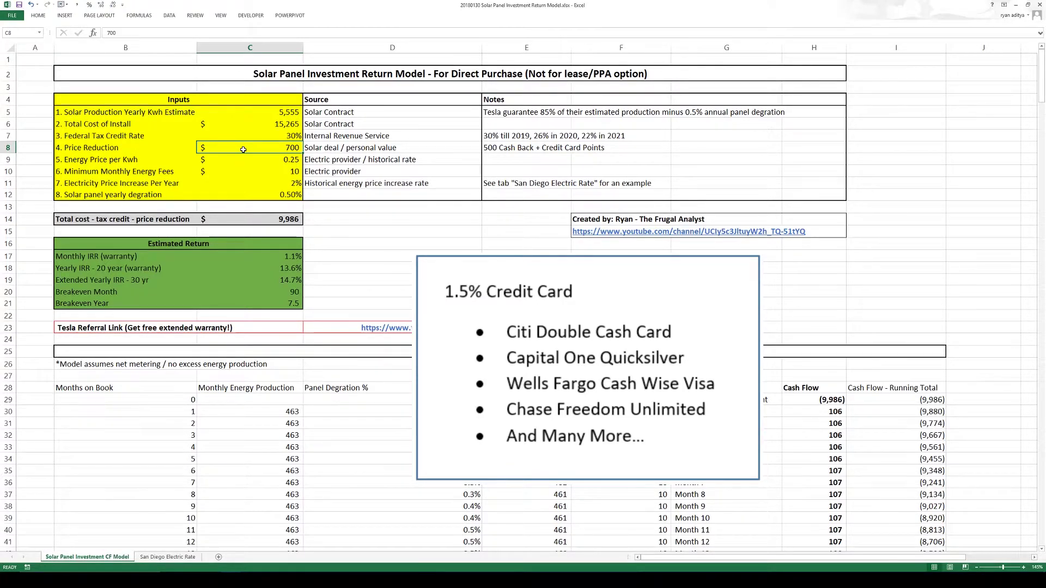
key(Down)
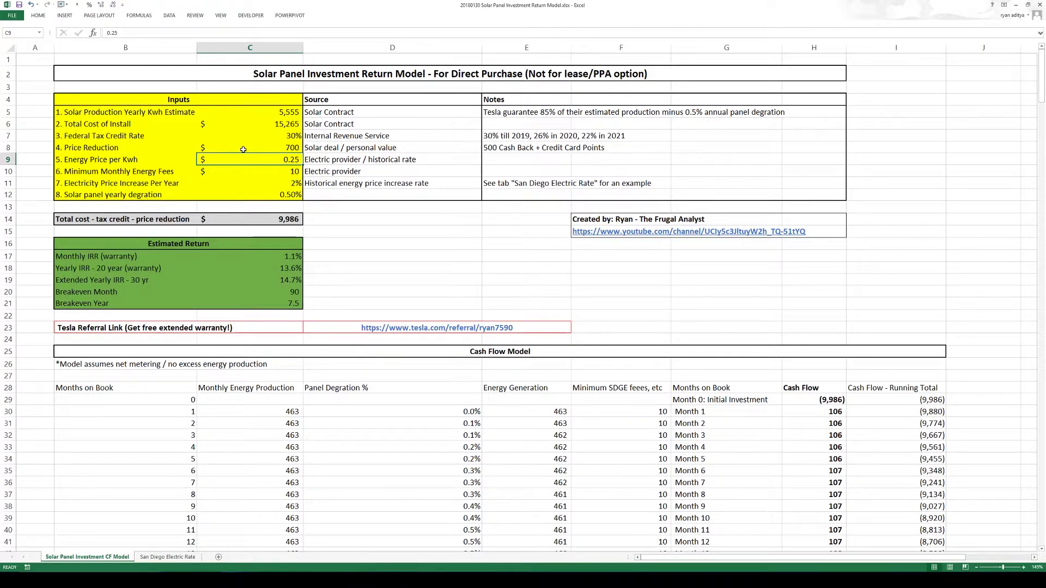
key(Down)
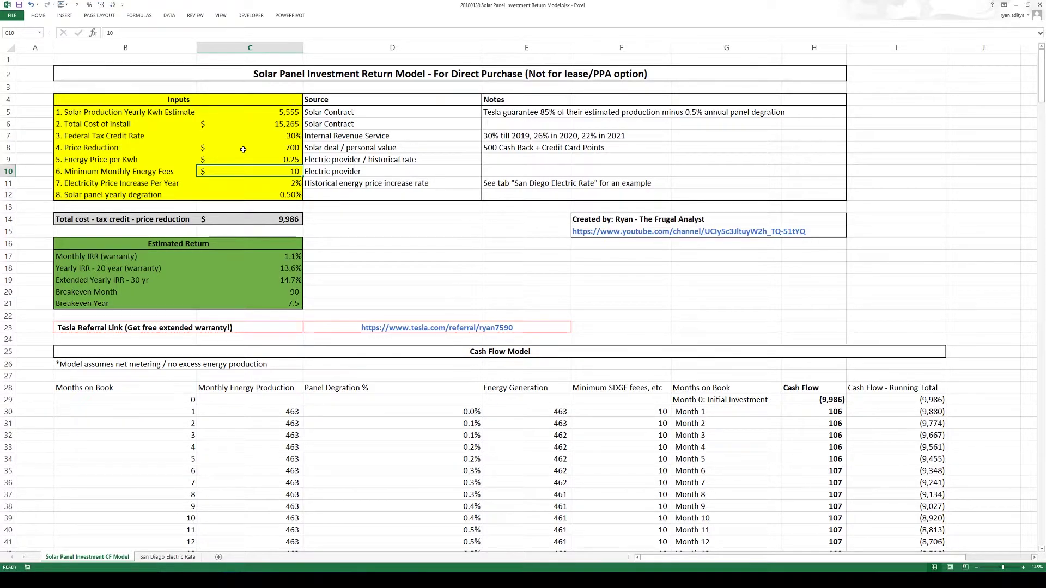
key(Down)
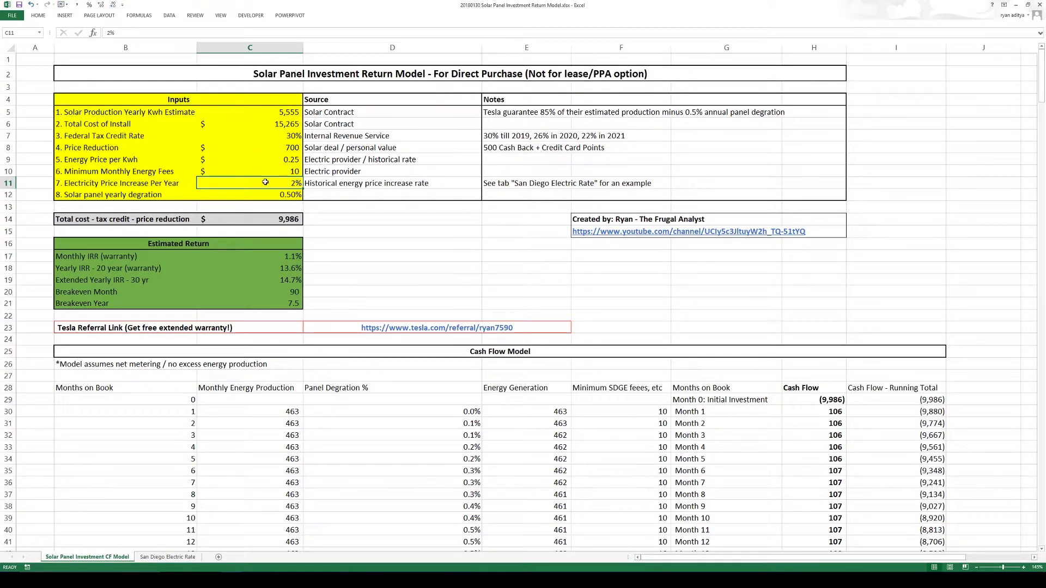
click(163, 557)
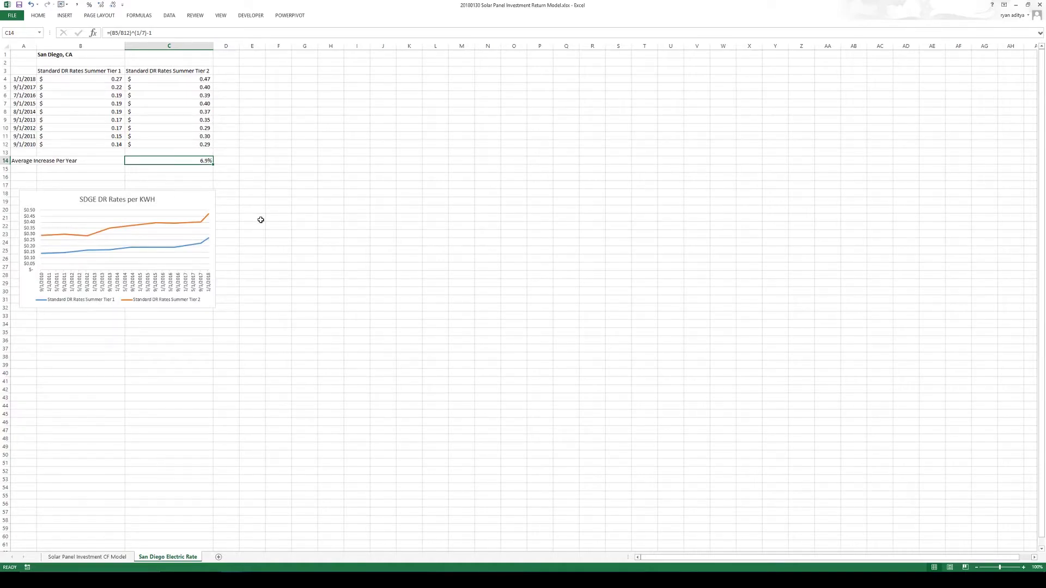
click(114, 561)
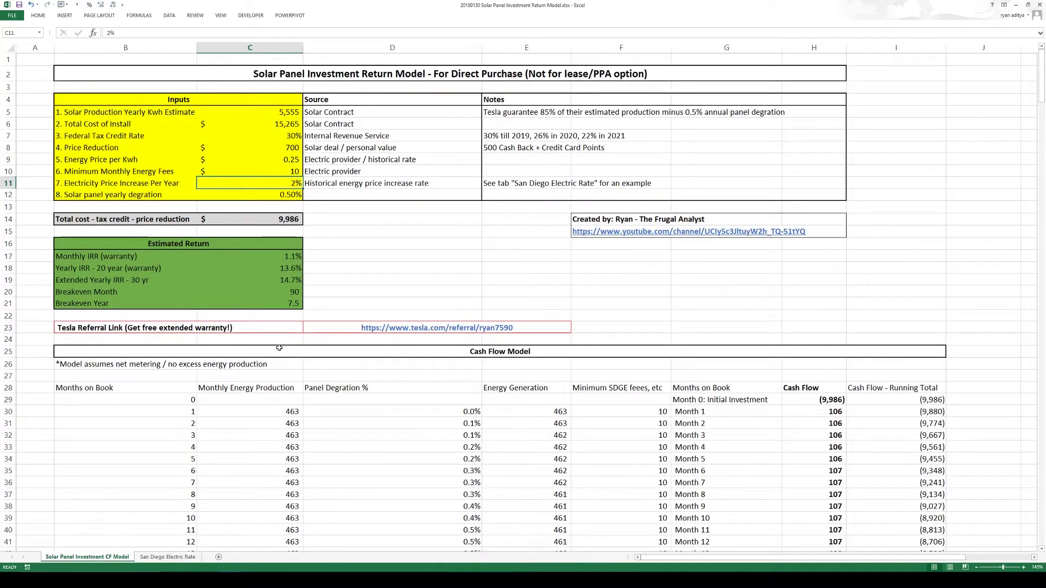
key(Down)
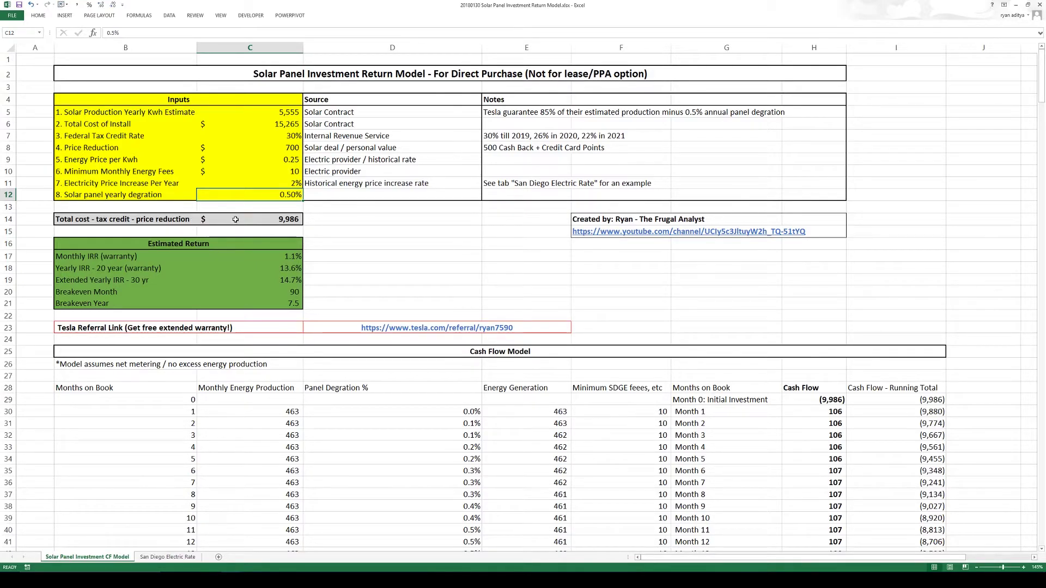
drag(164, 224, 246, 221)
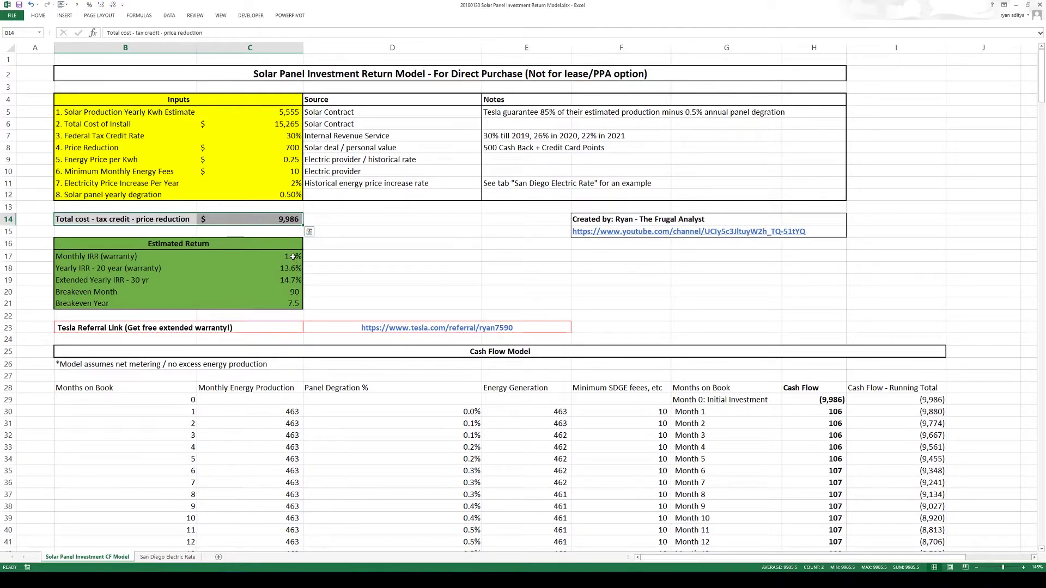
click(293, 256)
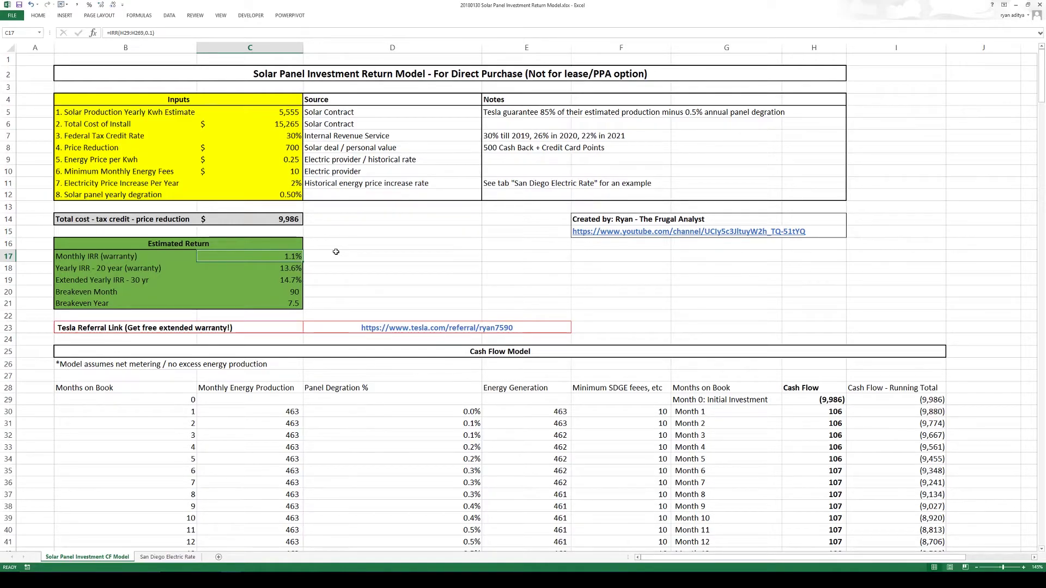
key(Down)
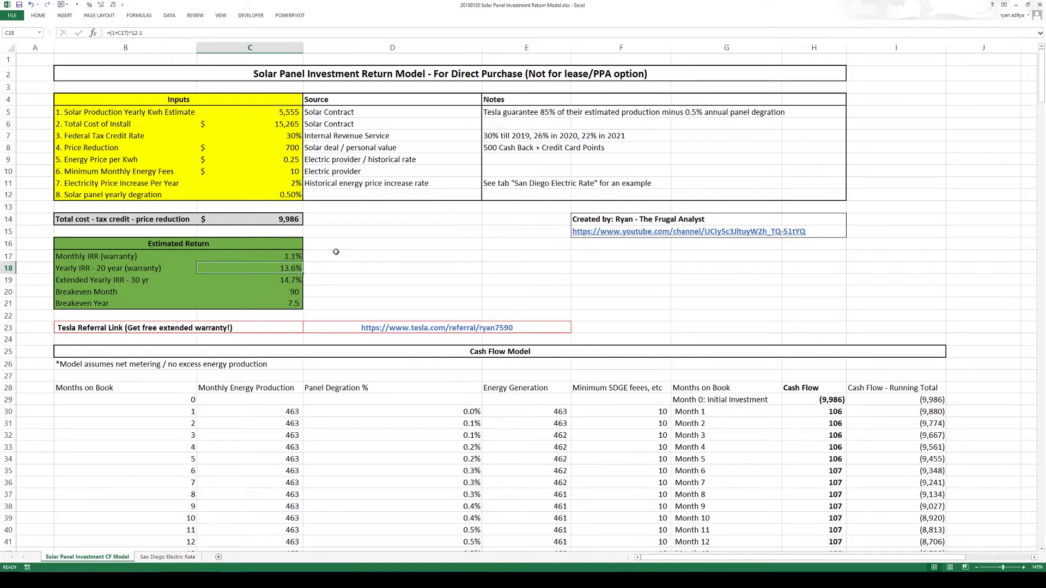
drag(262, 327, 333, 323)
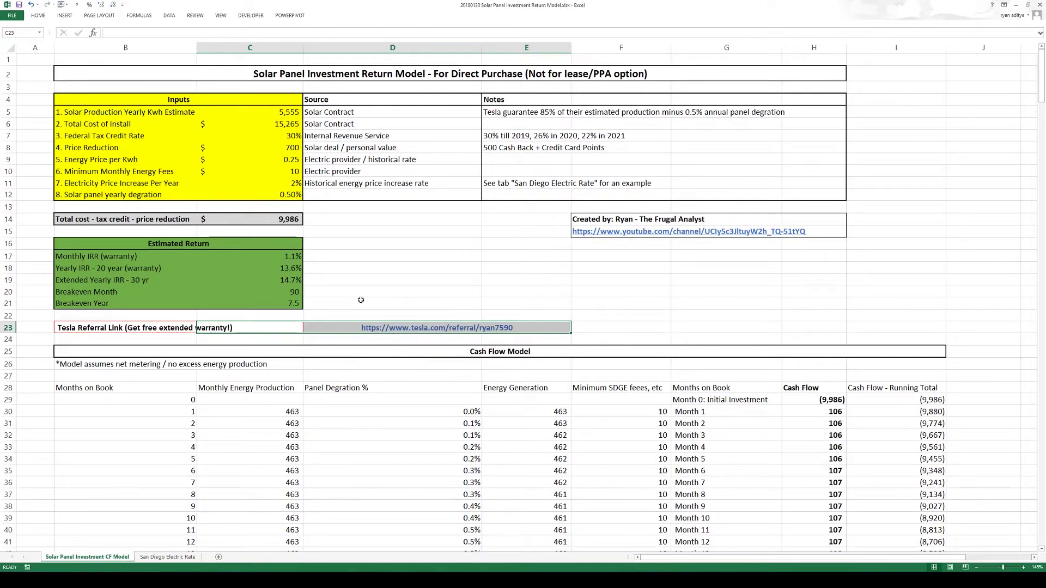
click(122, 281)
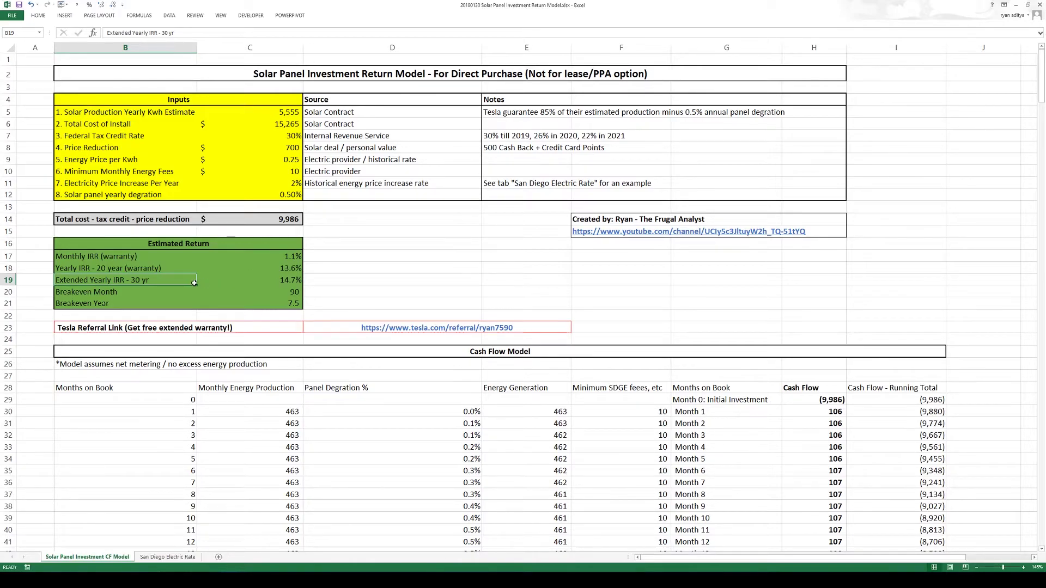
click(255, 283)
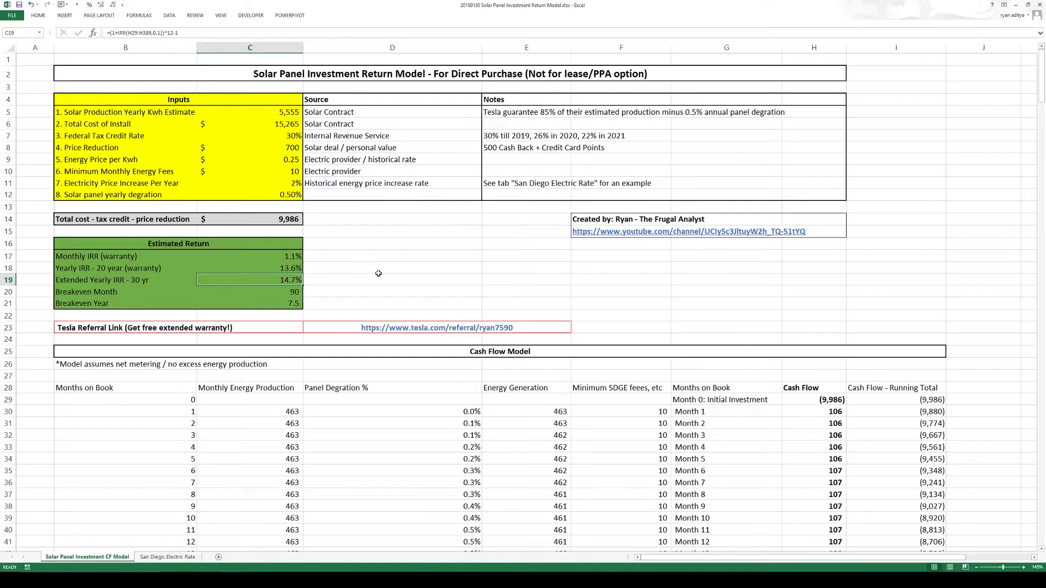
key(Down)
key(Down)
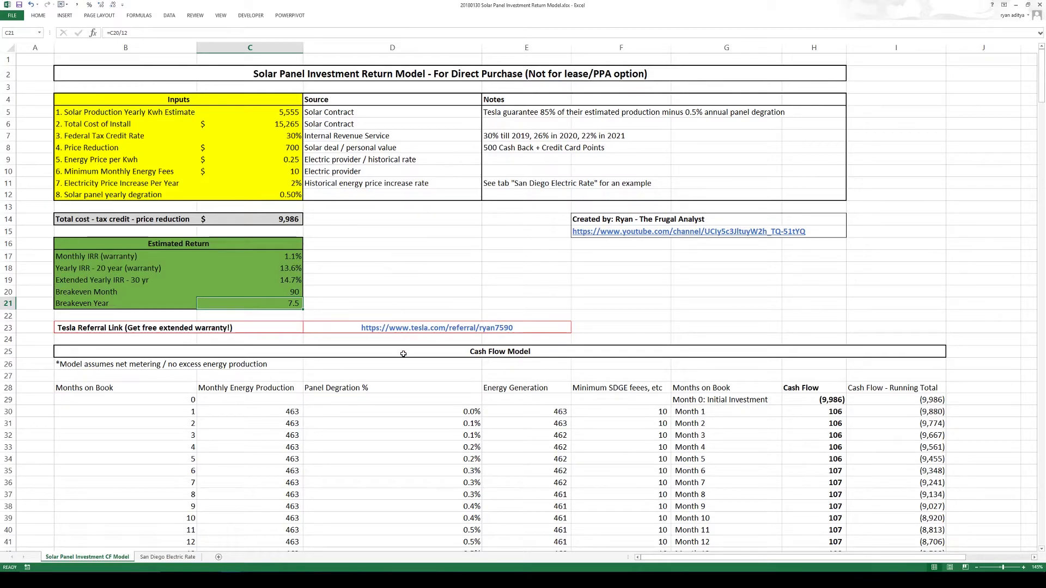
drag(398, 351, 412, 461)
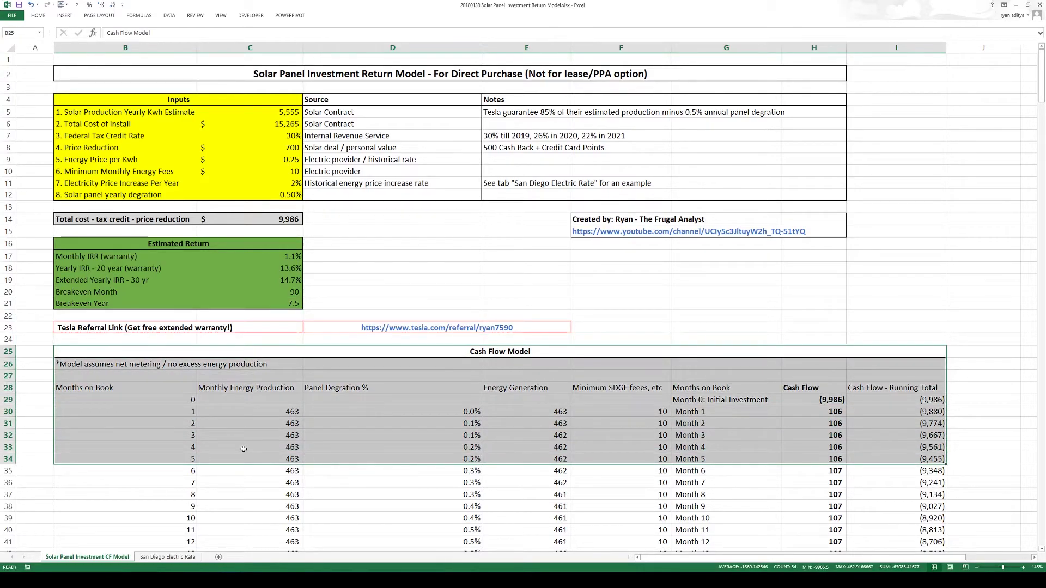
click(185, 420)
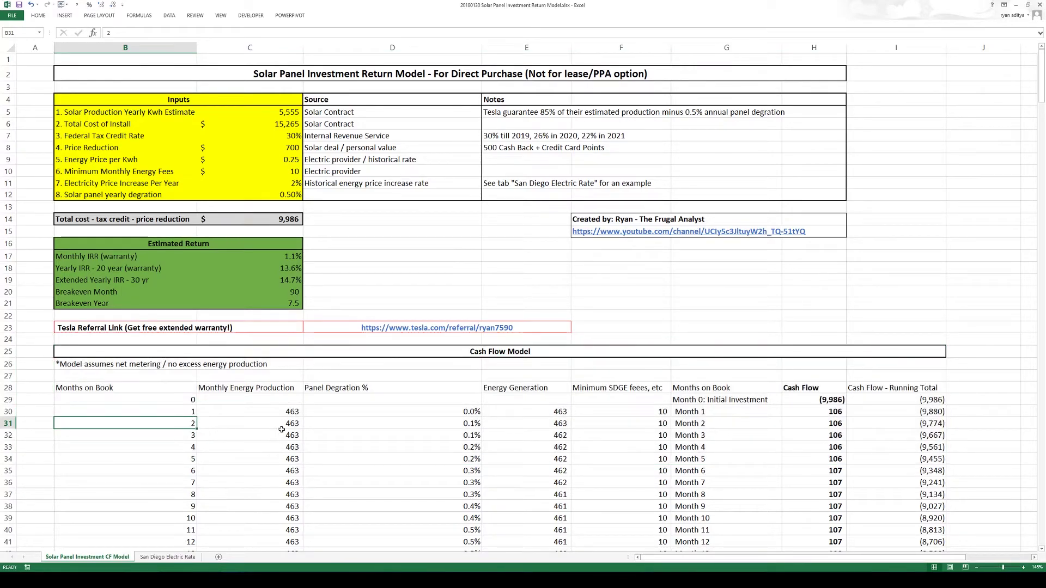
drag(283, 429, 292, 470)
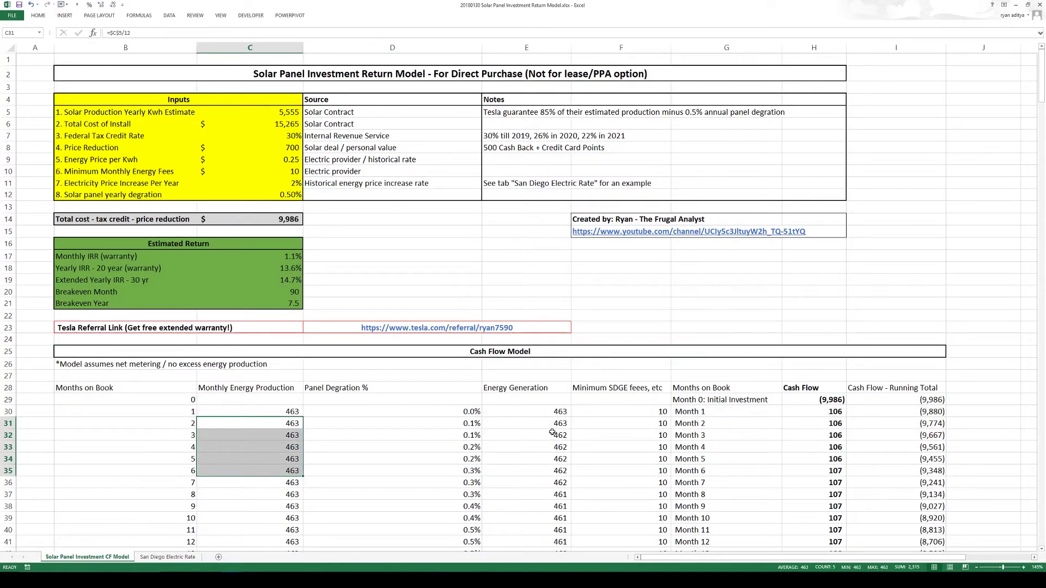
drag(450, 435, 450, 472)
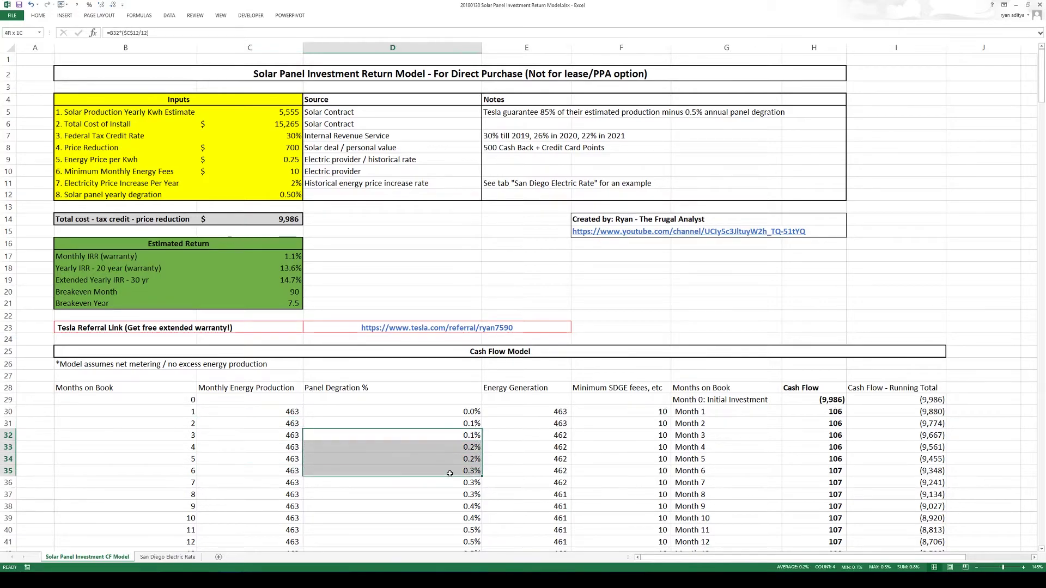
drag(550, 423, 552, 482)
drag(636, 424, 636, 469)
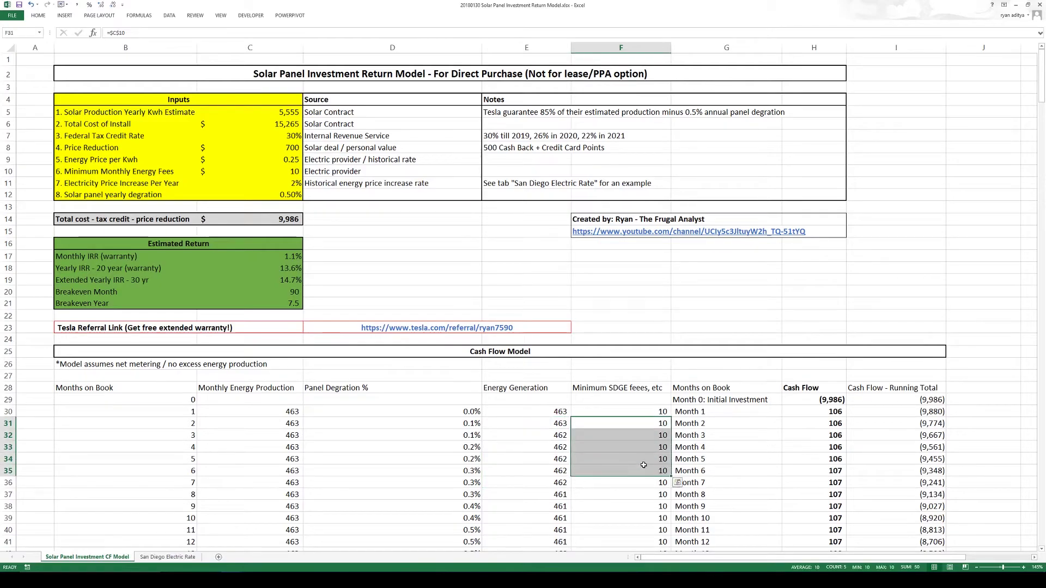
drag(814, 424, 829, 461)
click(832, 402)
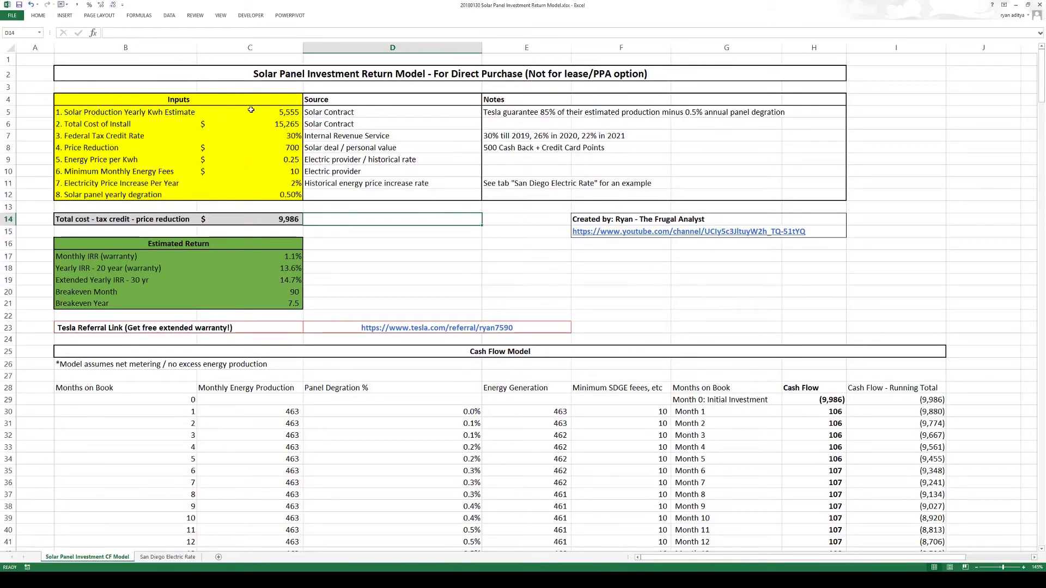
- Enter the 5555 kWh estimate in a scratch cell beside the total cost
click(291, 111)
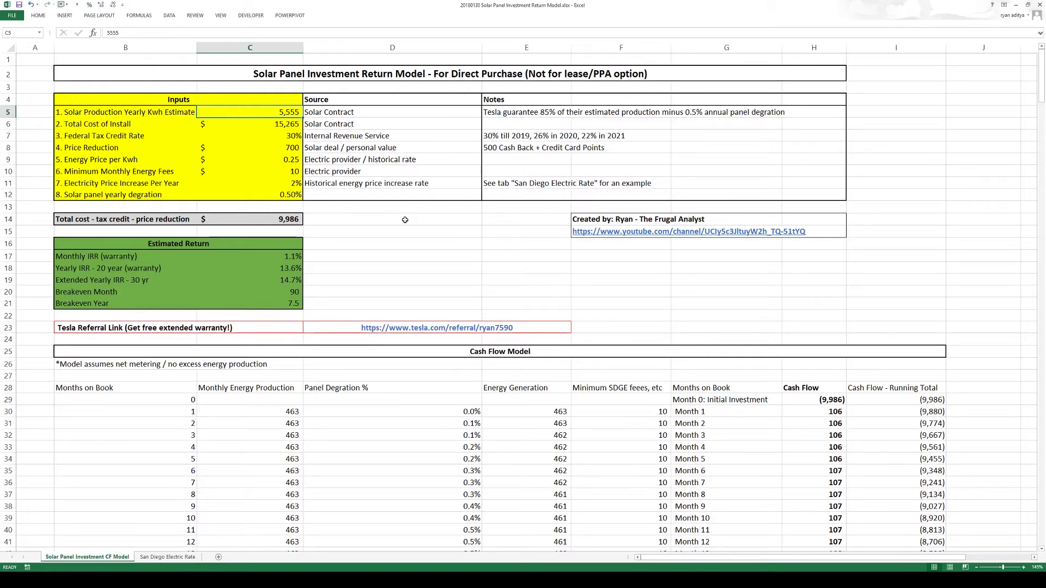
click(405, 220)
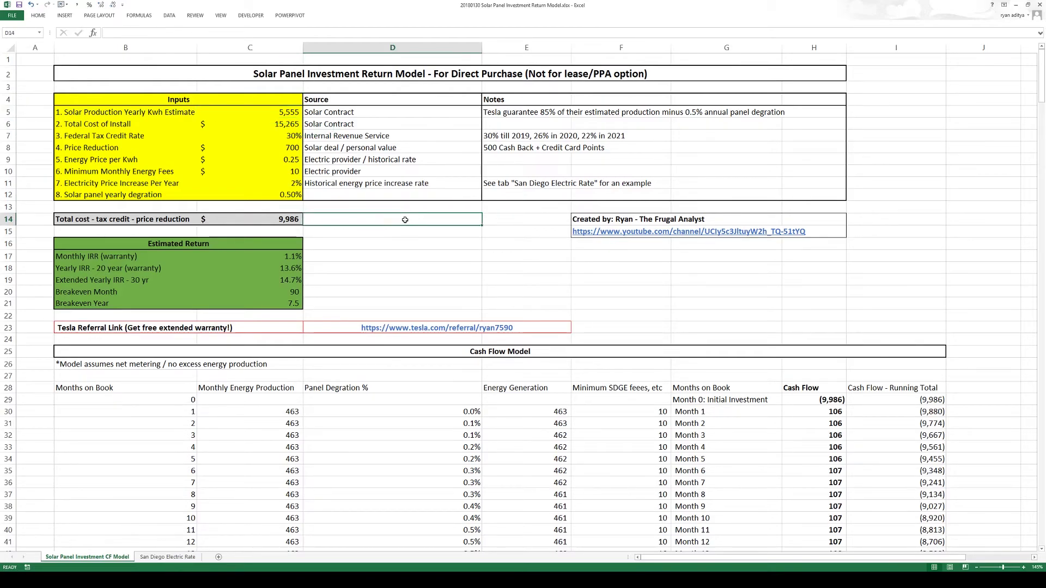
text(5555)
key(Tab)
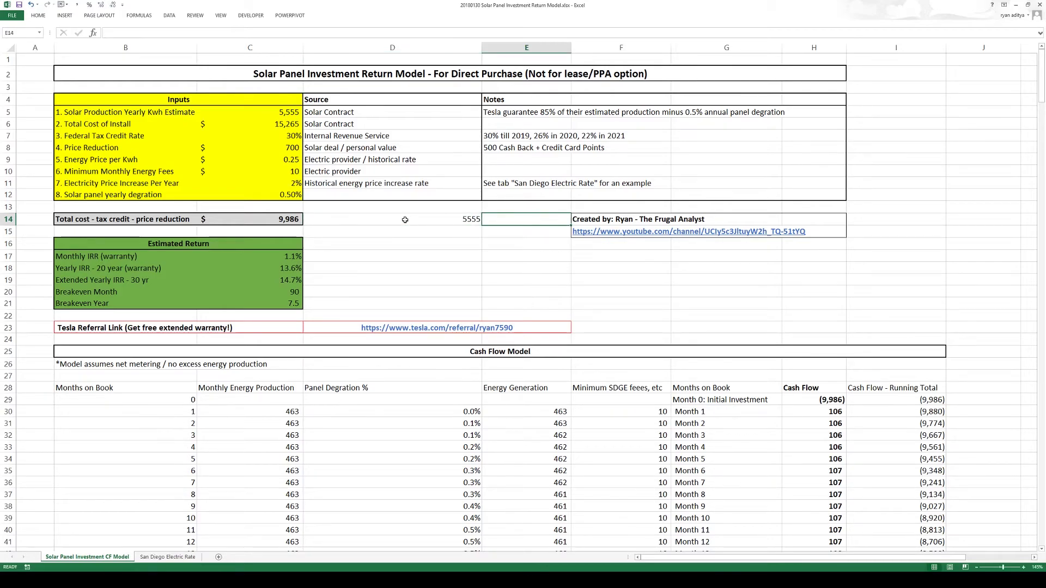
- Calculate 85% of 5555 (4721.75) and replace the yearly kWh estimate with 4721
text(=)
click(405, 220)
text(*.85)
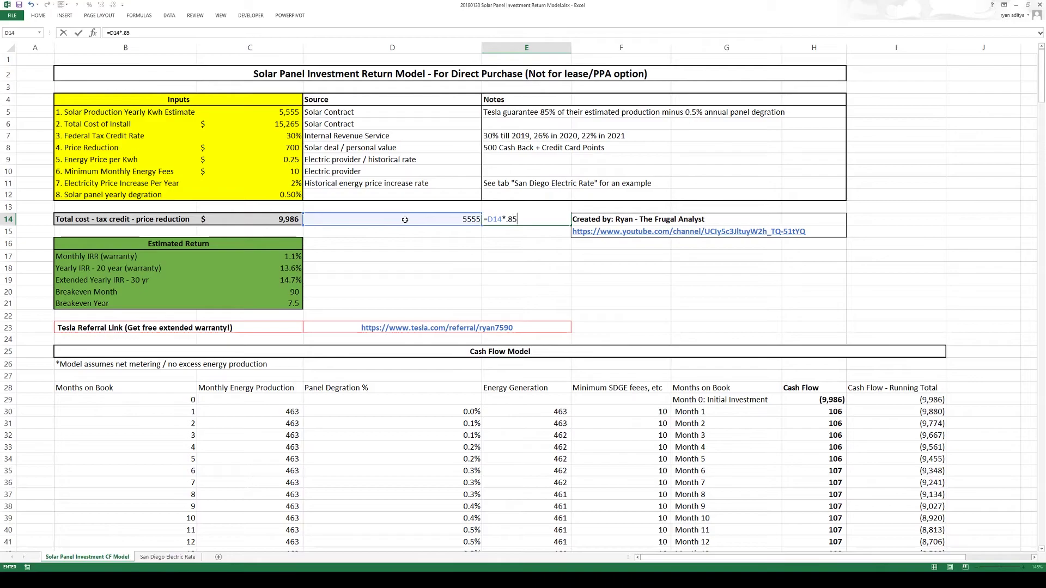
key(Return)
click(287, 112)
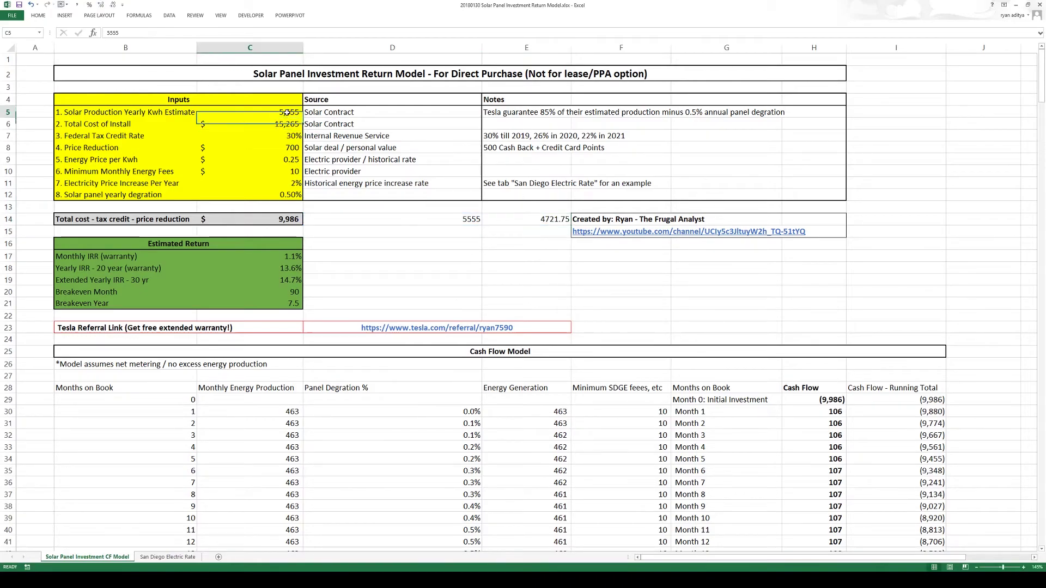
text(47)
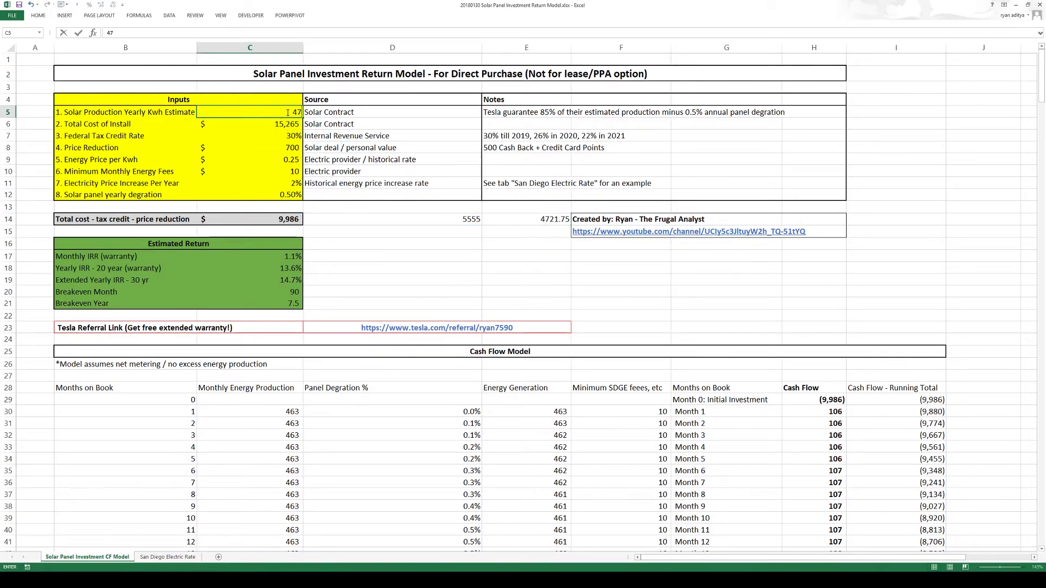
text(21)
- Keep 4721 kWh, set price reduction 0, minimum fees 15 and degradation 1%, then check the 8.2% IRR
click(380, 227)
click(291, 149)
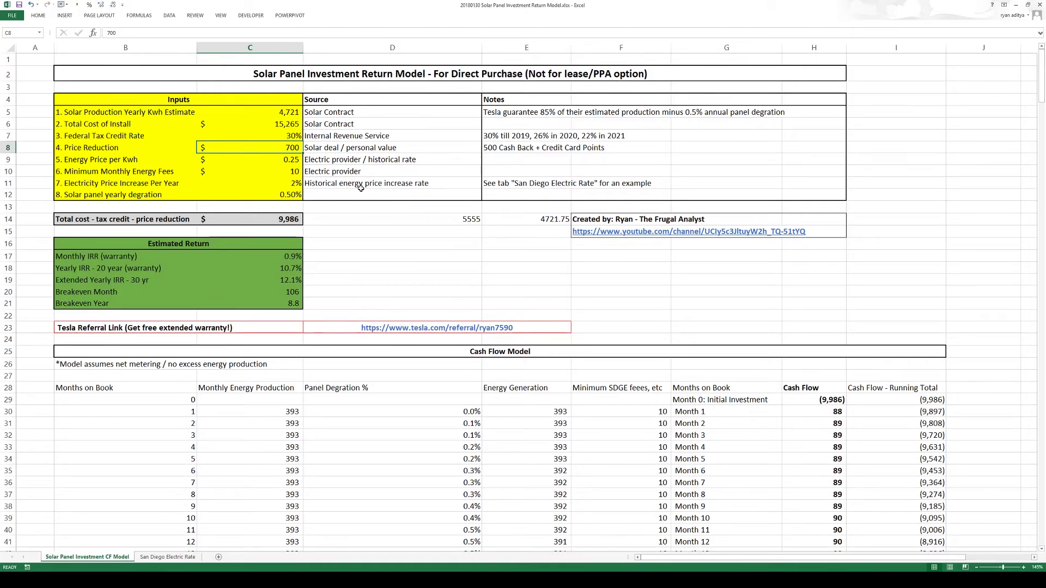
text(0)
key(Down)
key(Down)
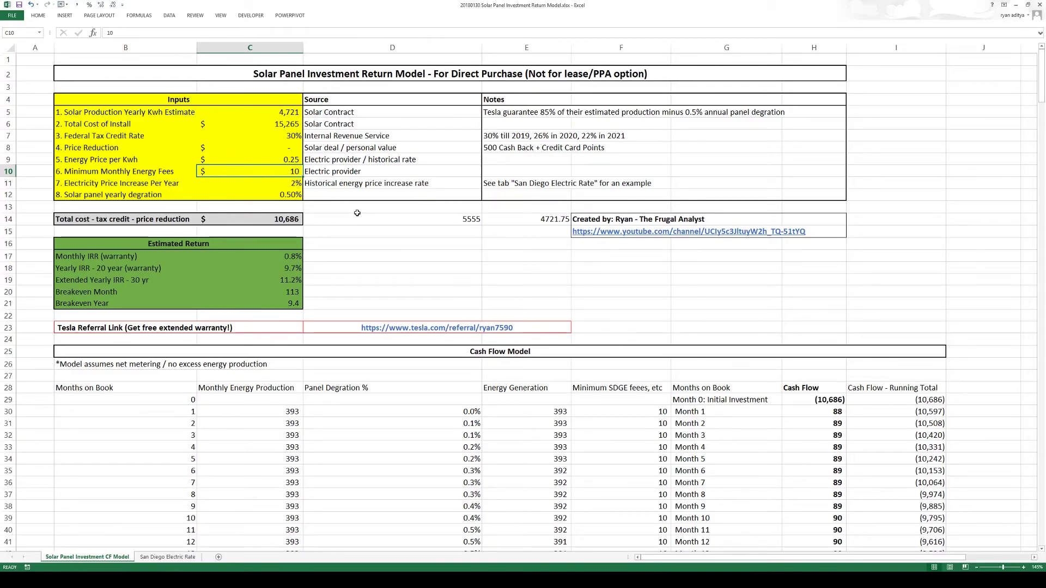
text(15)
key(Return)
key(Return)
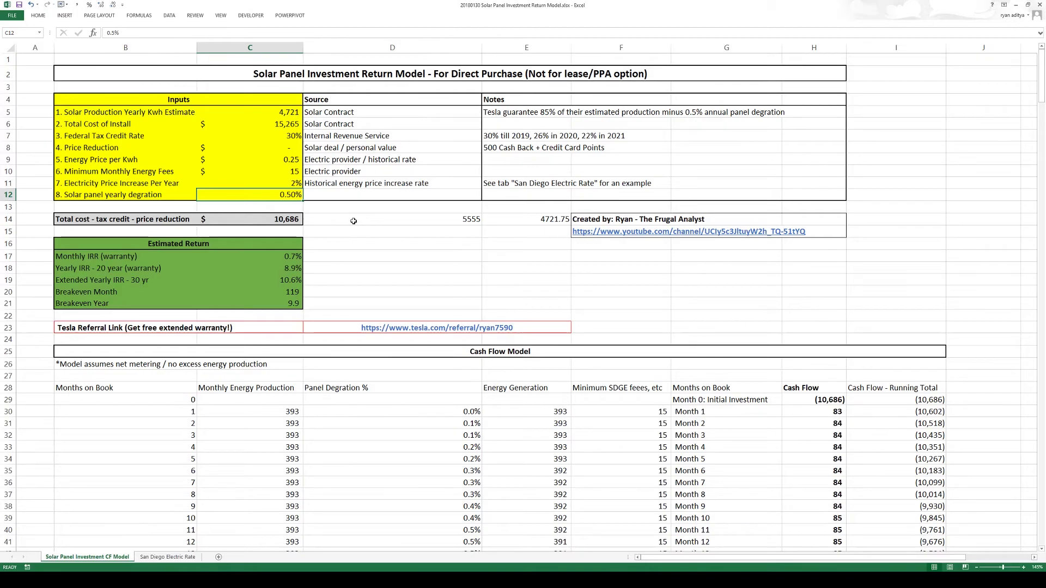
text(1)
key(Return)
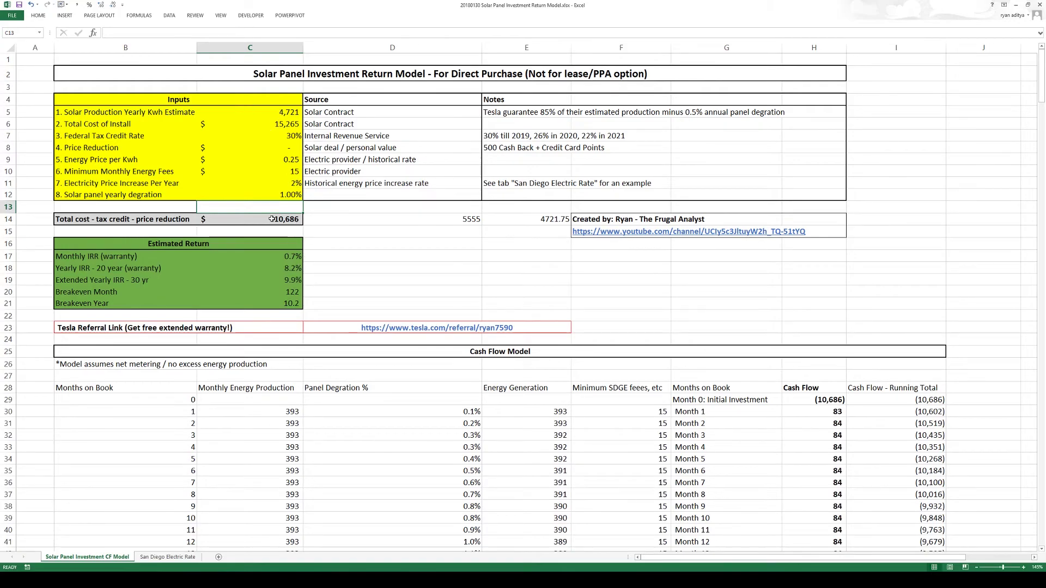
click(294, 269)
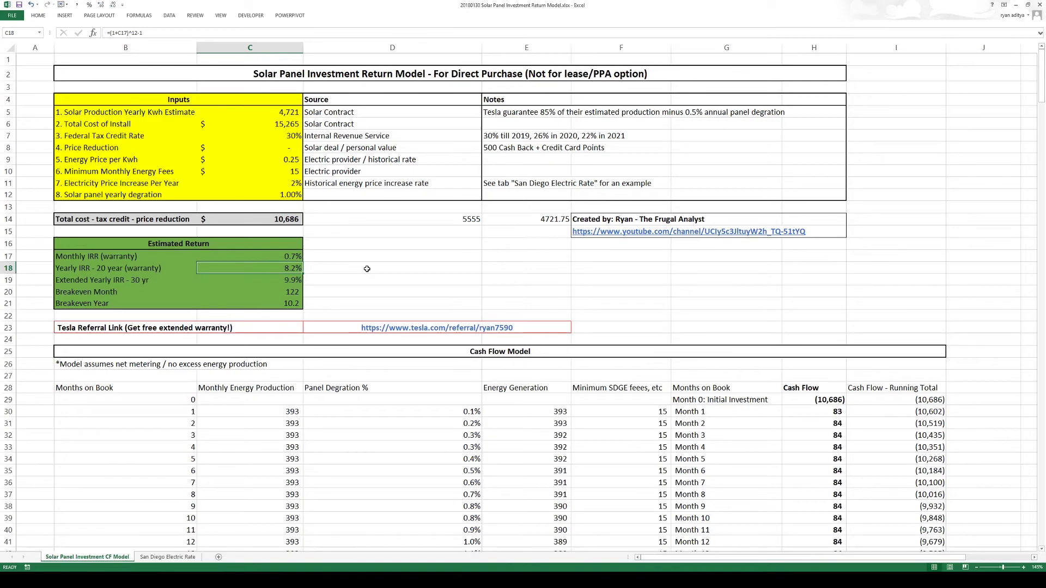